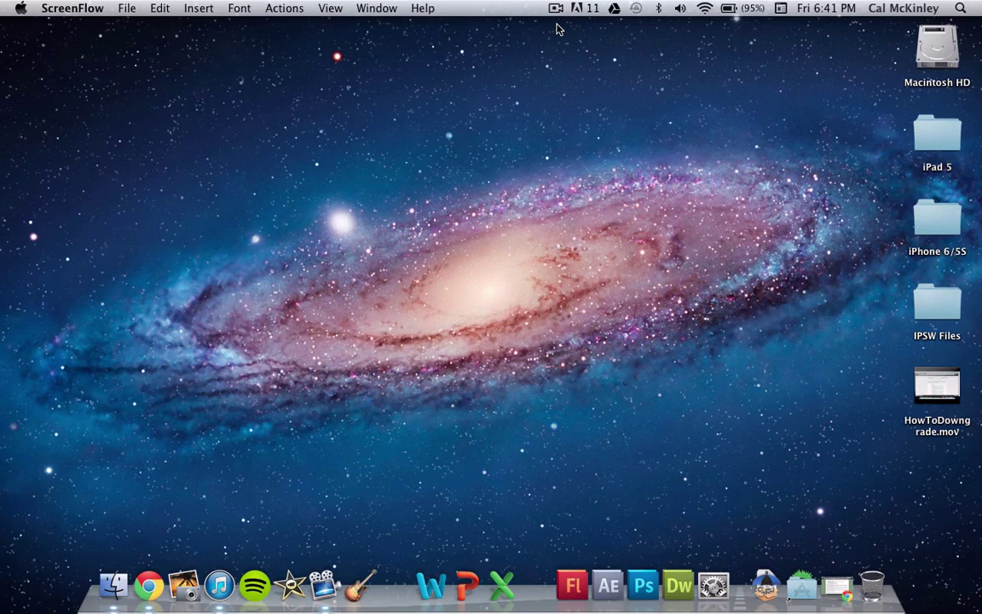
Step the display brightness down and back up with the brightness keys, ending a few levels brighter
key(XF86MonBrightnessUp)
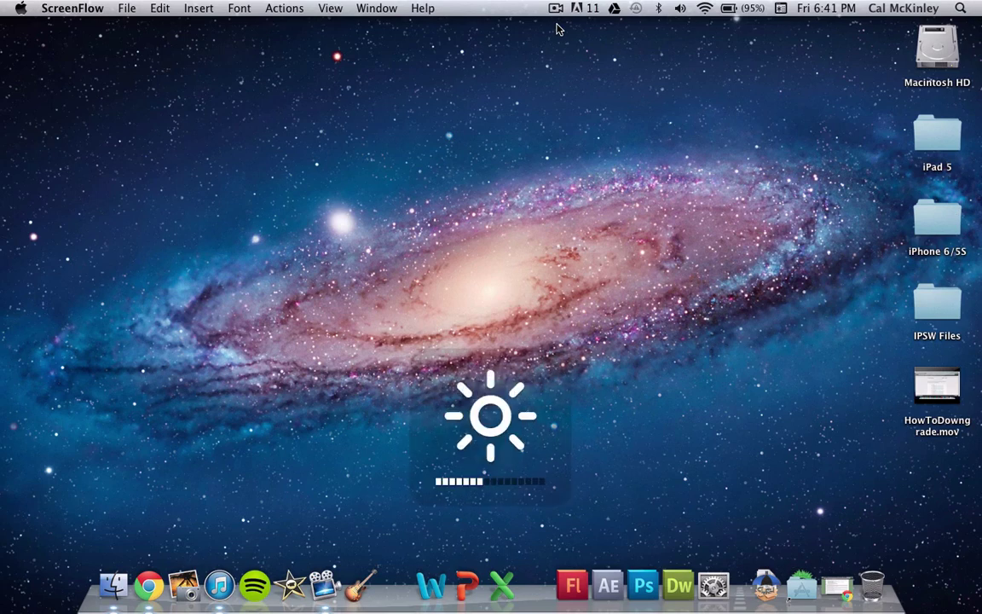
key(XF86MonBrightnessUp)
key(XF86MonBrightnessUp)
key(XF86MonBrightnessUp)
key(XF86MonBrightnessUp)
key(XF86MonBrightnessDown)
key(XF86MonBrightnessDown)
key(XF86MonBrightnessDown)
key(XF86MonBrightnessDown)
key(XF86MonBrightnessUp)
key(XF86MonBrightnessDown)
key(XF86MonBrightnessUp)
key(XF86MonBrightnessUp)
key(XF86MonBrightnessUp)
key(XF86MonBrightnessUp)
key(XF86MonBrightnessUp)
key(XF86MonBrightnessDown)
key(XF86MonBrightnessDown)
key(XF86MonBrightnessDown)
key(XF86MonBrightnessDown)
key(XF86MonBrightnessDown)
key(XF86MonBrightnessUp)
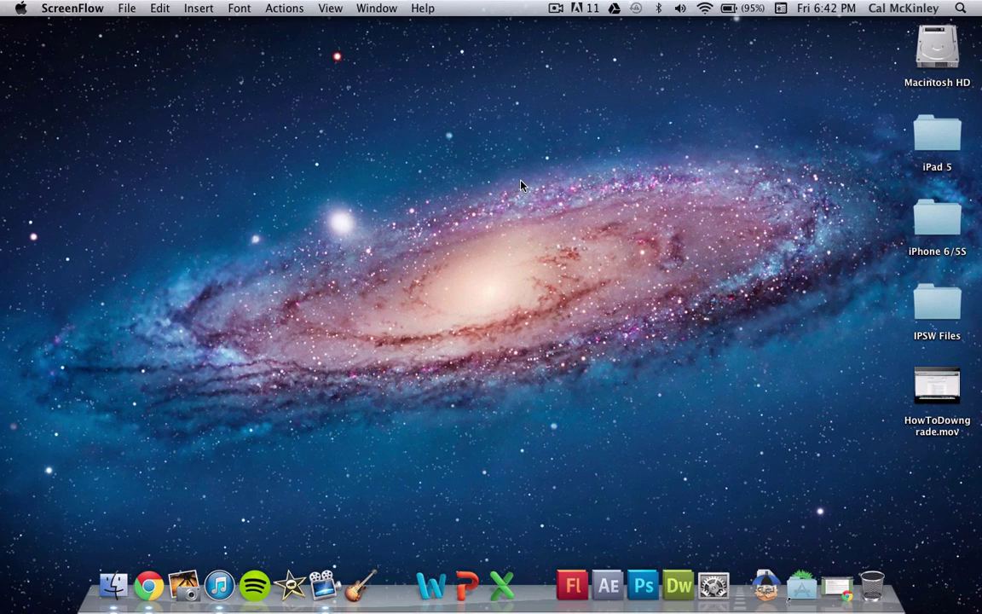
Launch Activity Monitor through a Spotlight search for 'act' and review processes sorted by %CPU
click(962, 8)
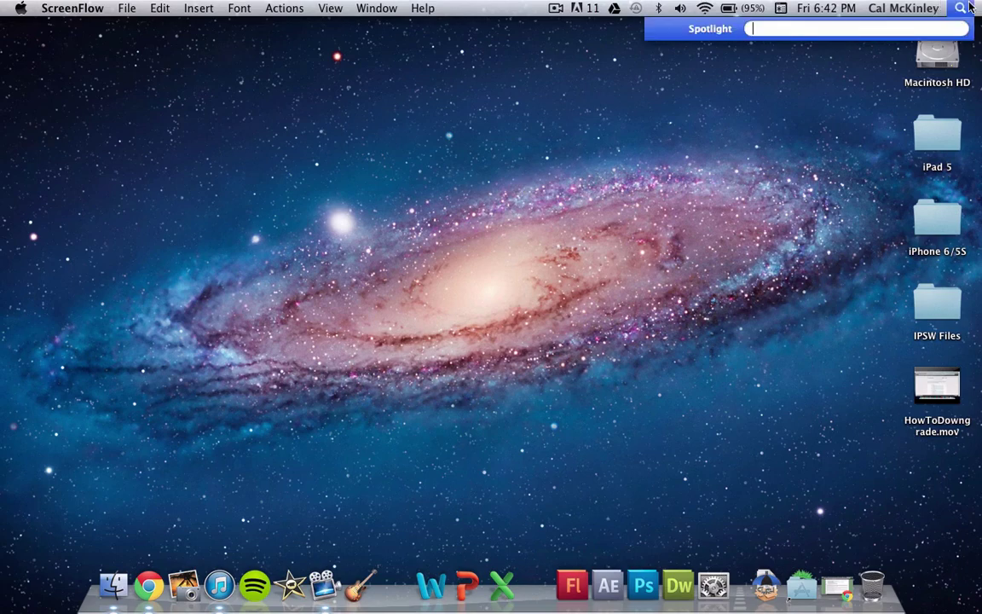
text(act)
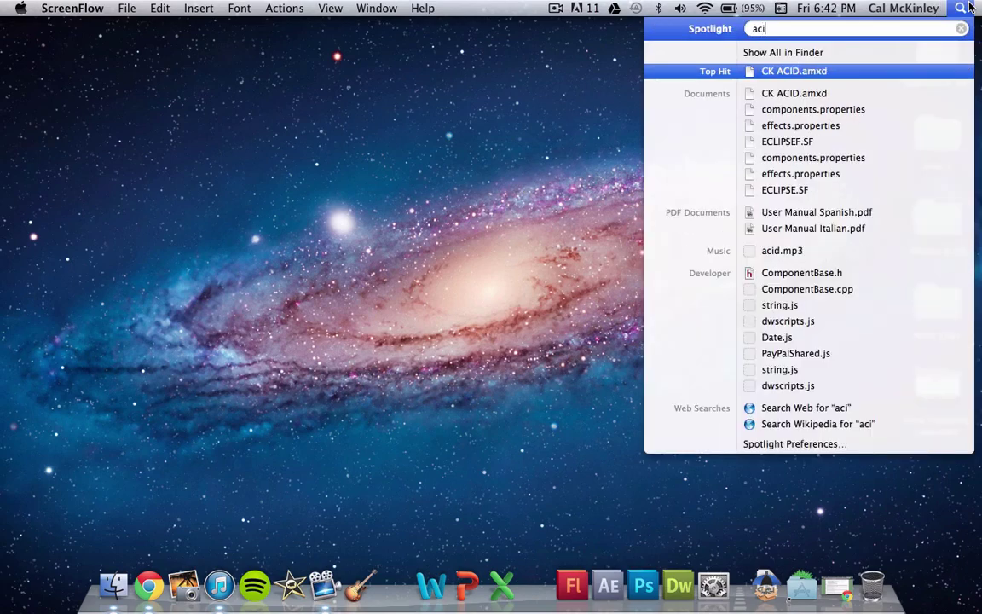
key(Return)
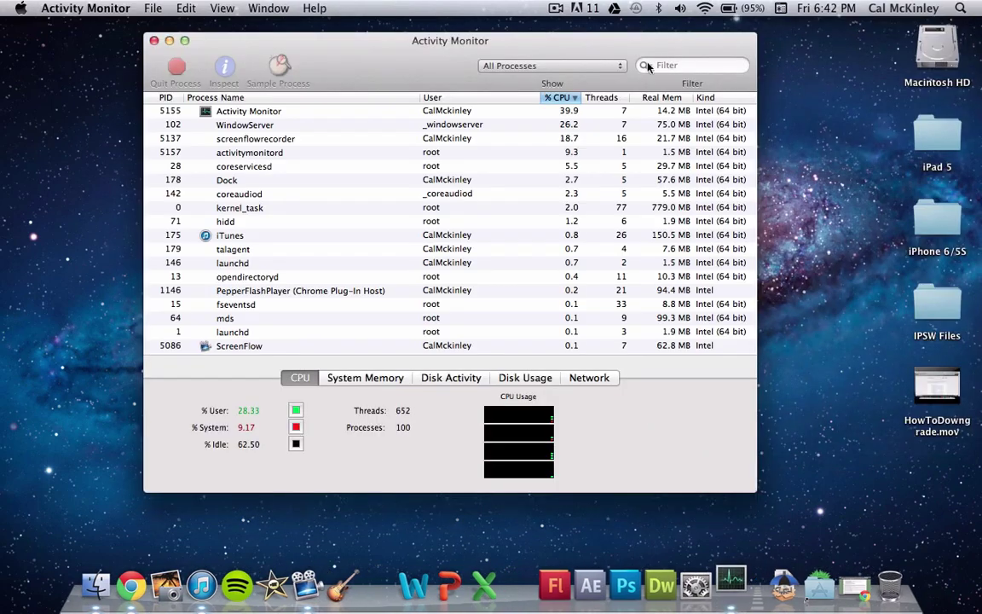
mouse_move(401, 61)
mouse_down()
mouse_move(396, 84)
mouse_move(387, 72)
mouse_up()
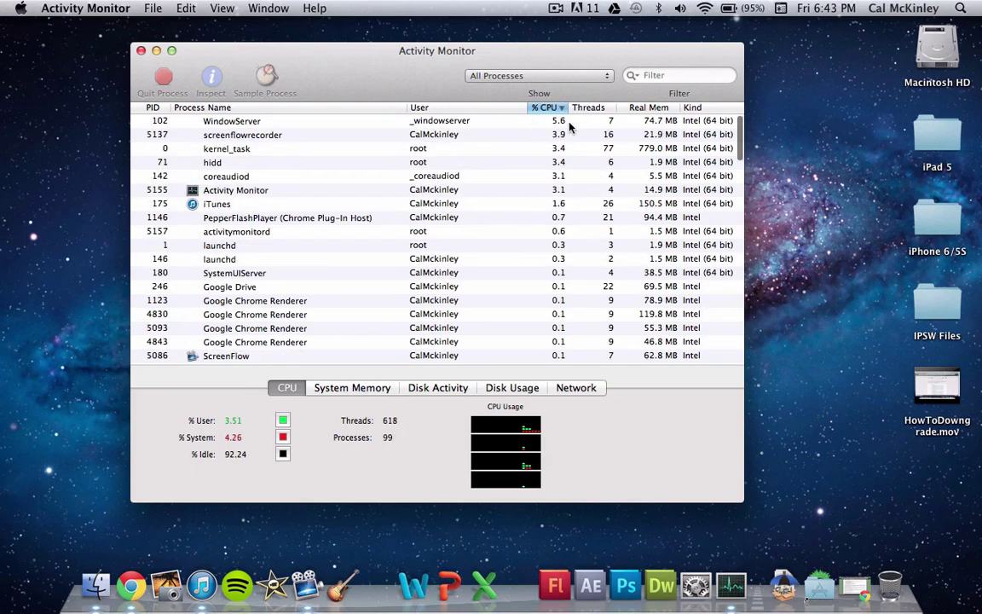
scroll(562, 129, up, 1)
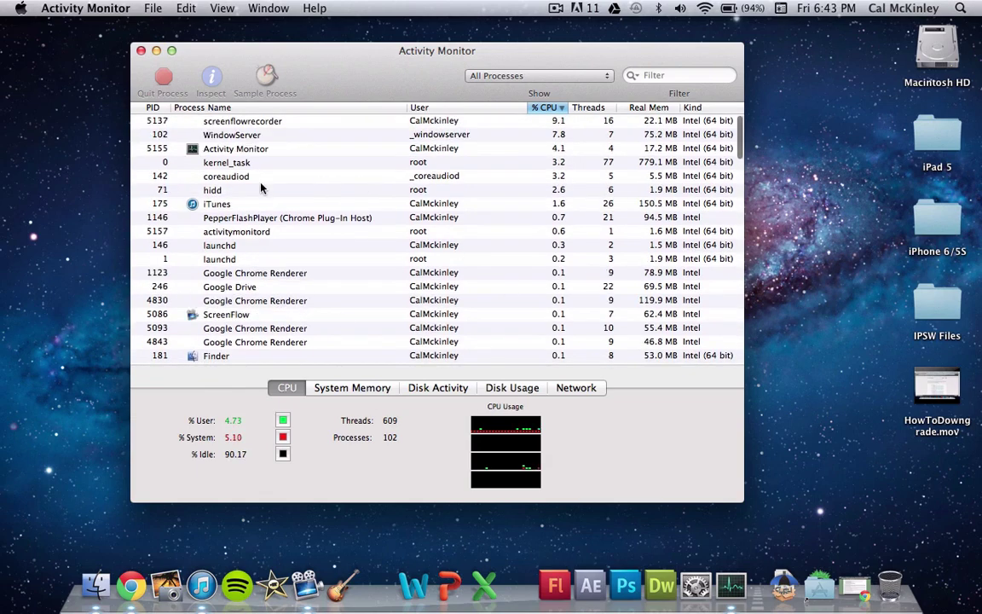
Select iTunes, cancel its Quit Process prompt, and close the Activity Monitor window
click(202, 205)
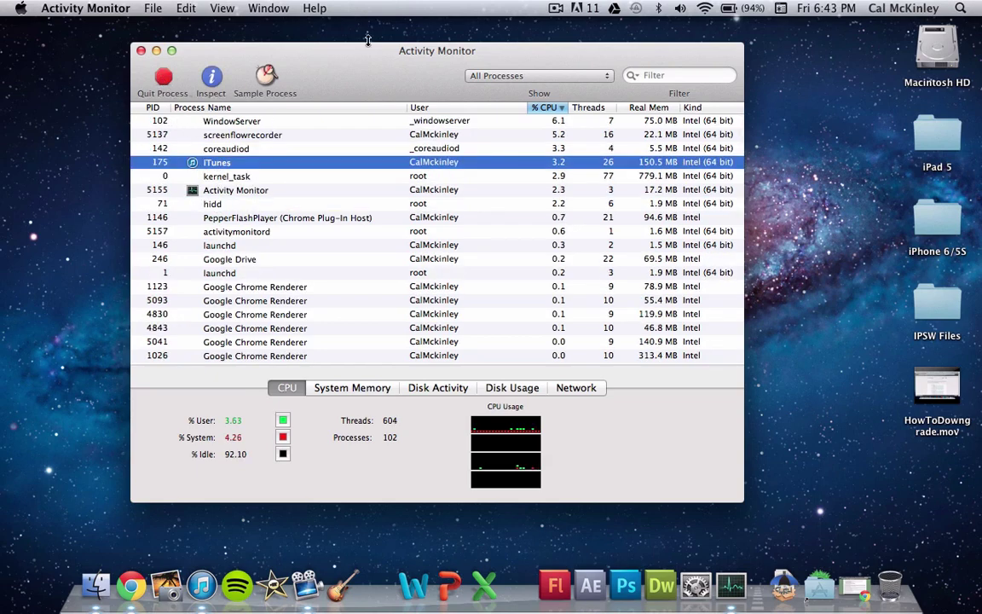
drag(400, 65, 395, 62)
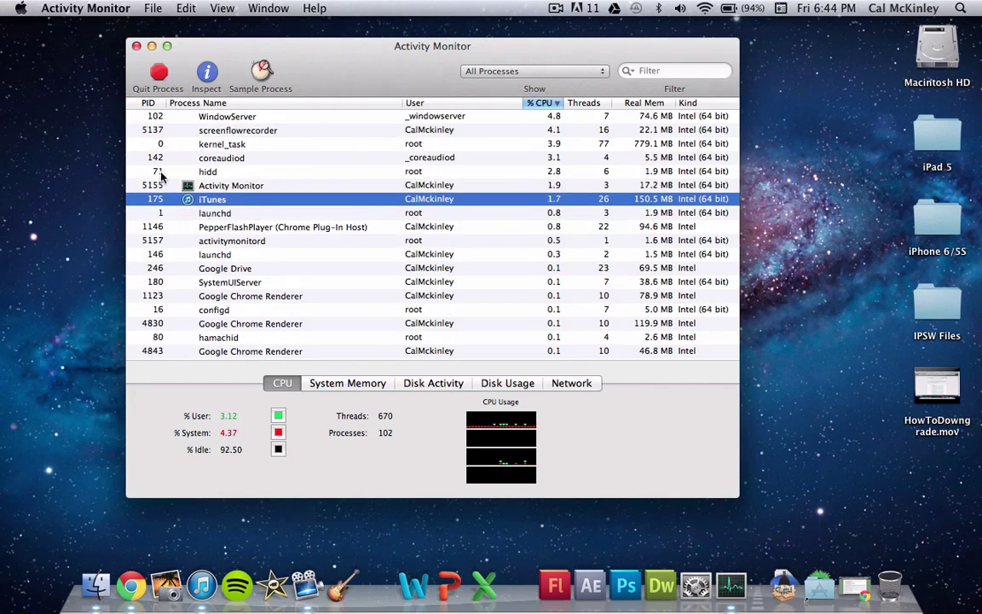
click(159, 74)
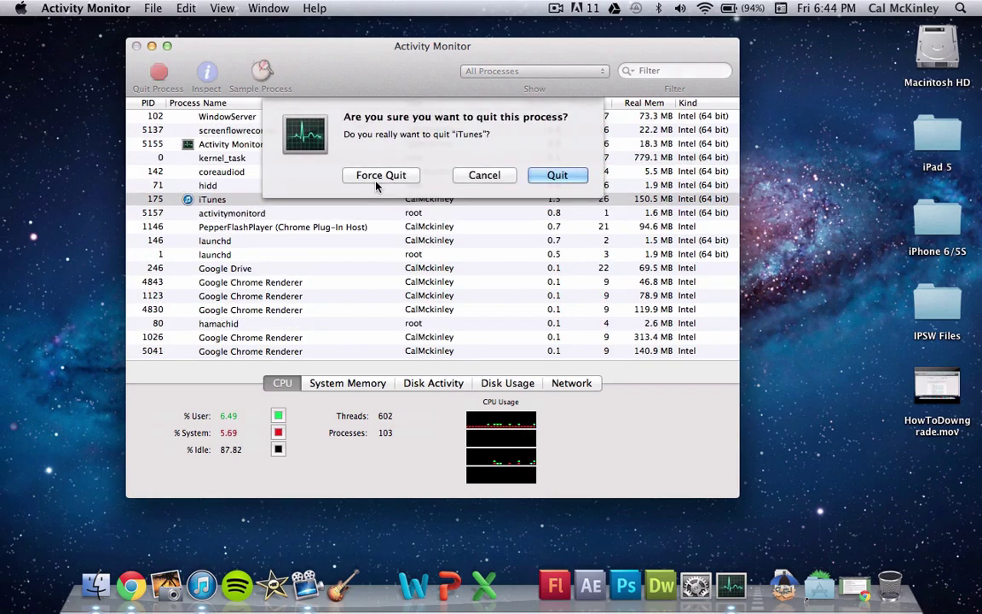
click(485, 179)
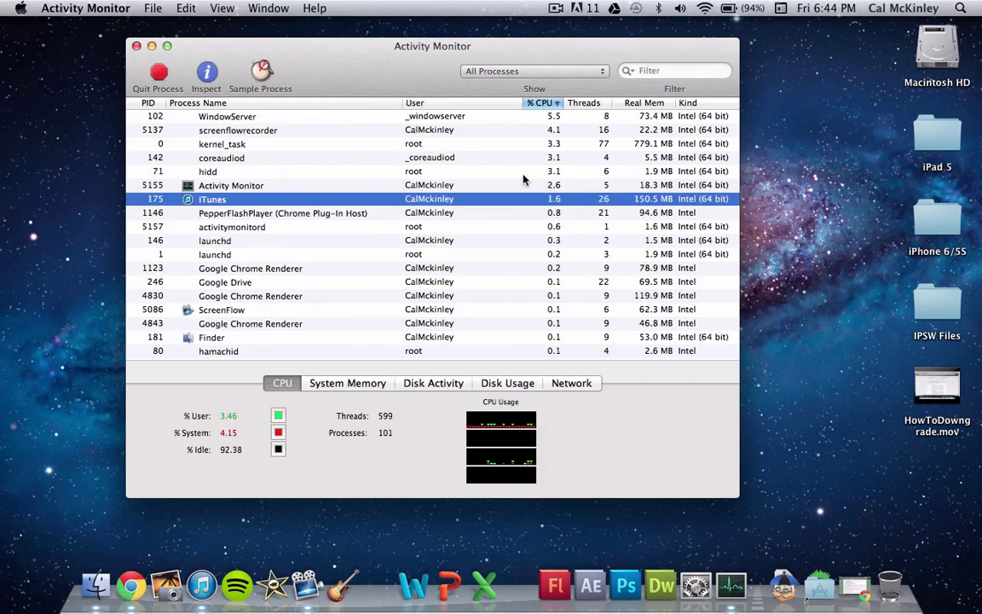
click(136, 47)
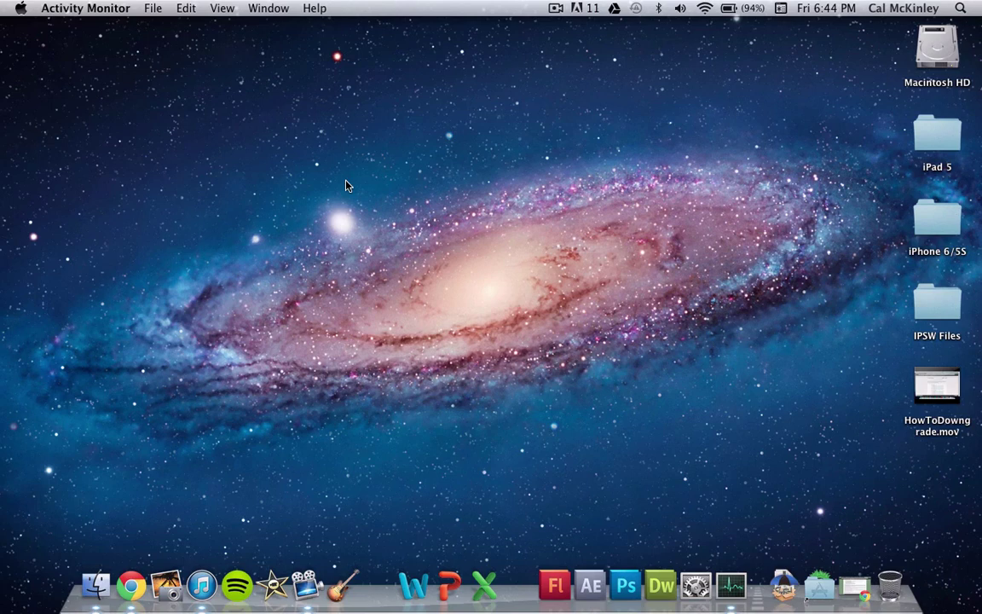
Cycle the keyboard backlight up and down with F5/F6 until it is turned off
key(F6)
key(F5)
key(F5)
key(F5)
key(F5)
key(F5)
key(F5)
key(F5)
key(F5)
key(F5)
key(F6)
key(F6)
key(F6)
key(F6)
key(F6)
key(F6)
key(F6)
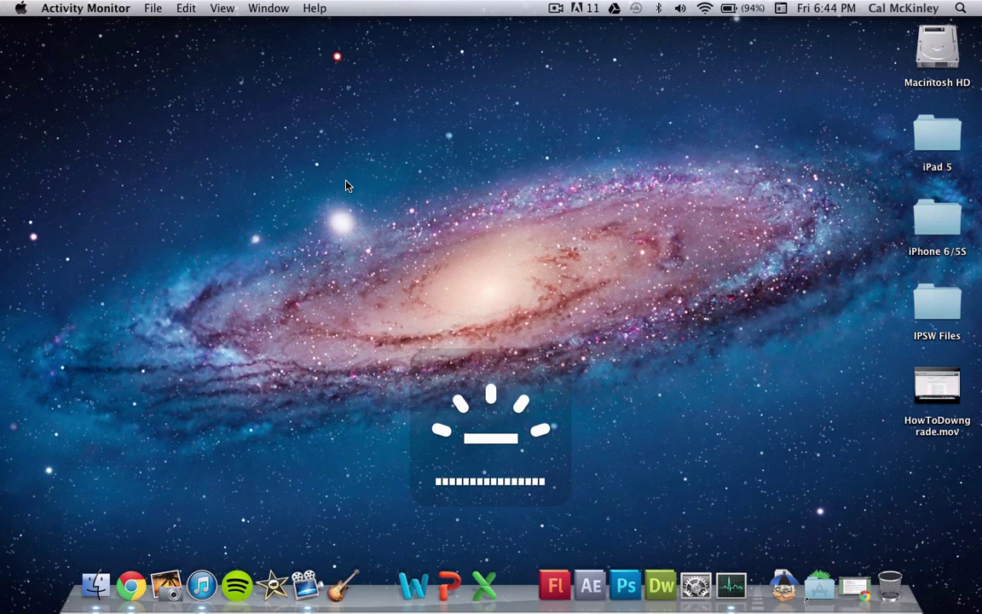
key(F5)
key(F5)
key(F6)
key(F6)
key(F5)
key(F5)
key(F5)
key(F5)
key(F5)
key(F6)
key(F5)
key(F5)
key(F5)
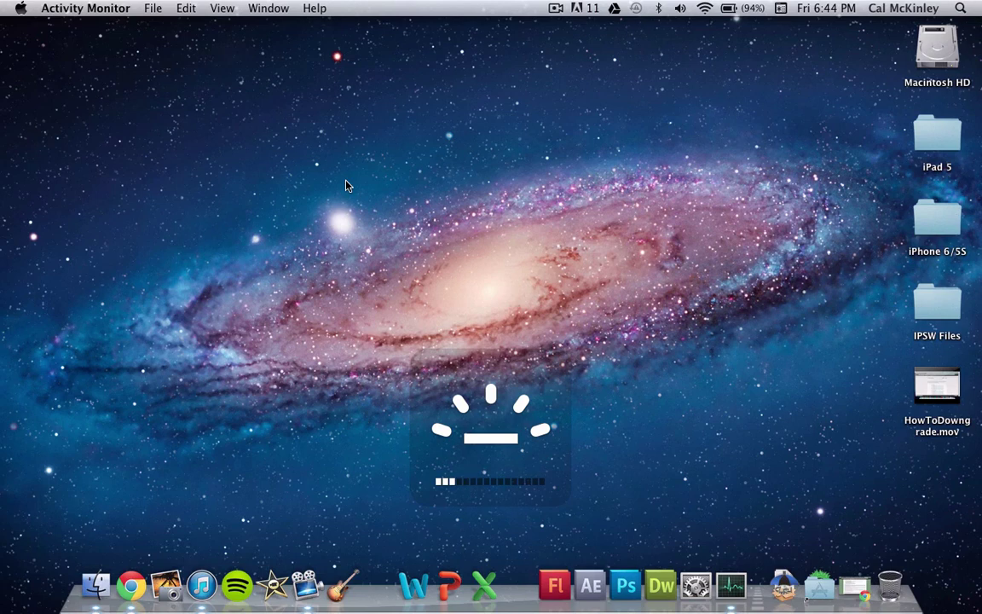
key(F5)
key(F5)
key(F5)
Bring the keyboard backlight back to a low level and show 5:26 battery remaining at 94%
key(F6)
key(F6)
key(F6)
key(F6)
key(F6)
key(F6)
key(F6)
key(F5)
key(F6)
key(F5)
key(F5)
key(F5)
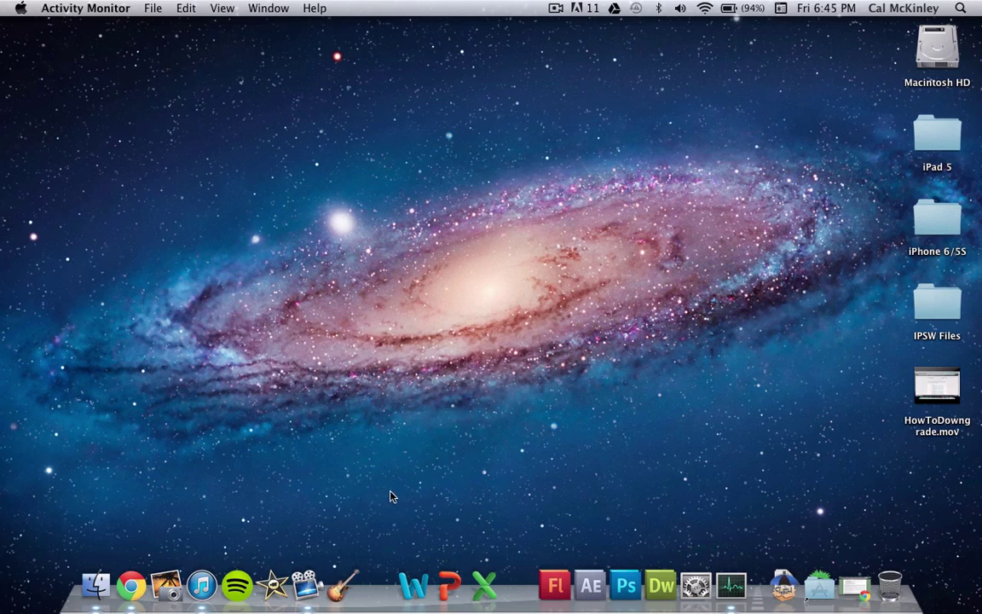
key(XF86KbdBrightnessUp)
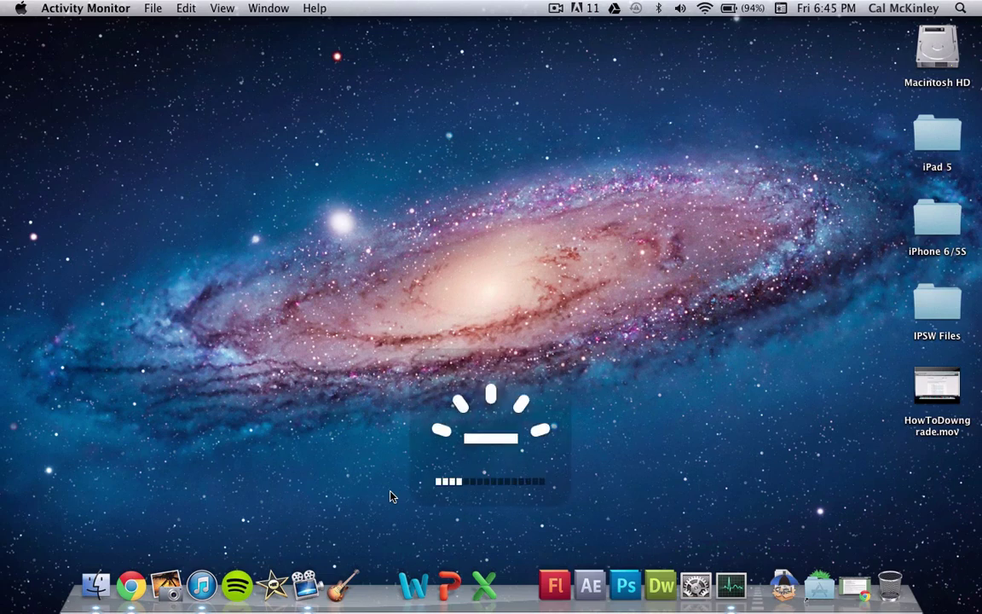
key(XF86KbdBrightnessUp)
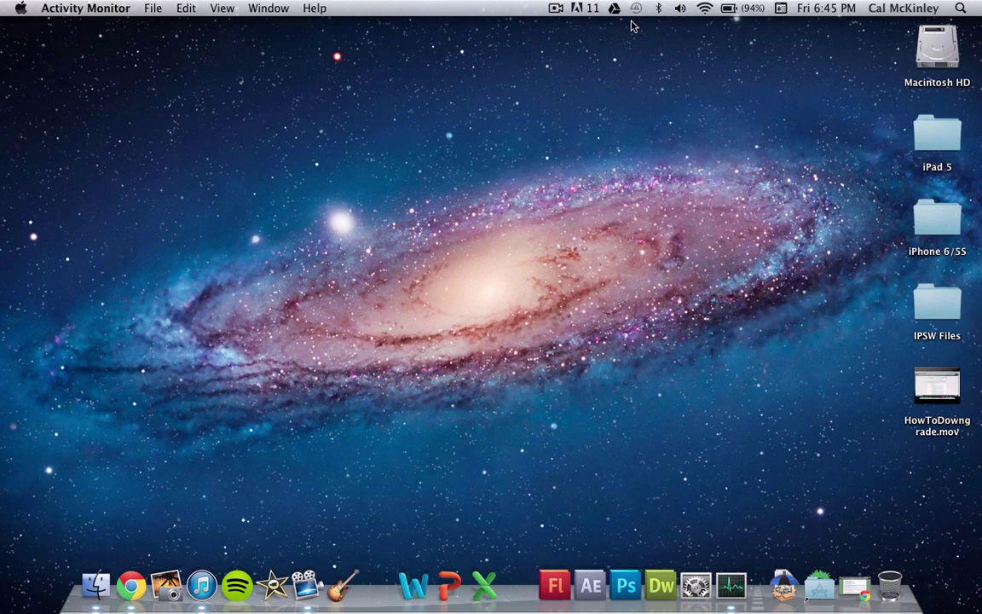
click(747, 7)
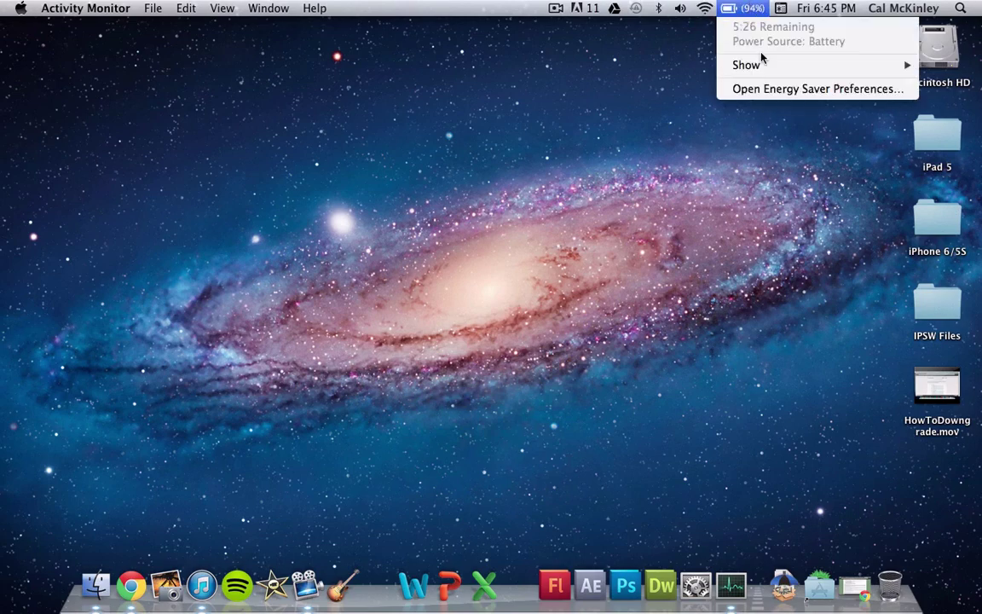
Open Energy Saver from the battery menu and set battery Display sleep to about 6 minutes
click(764, 89)
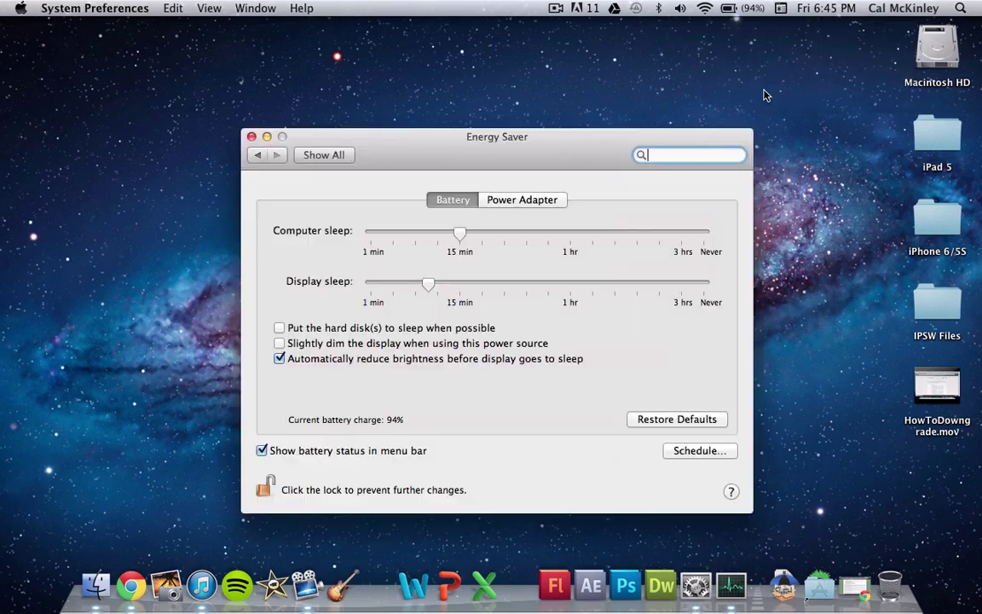
drag(477, 145, 420, 88)
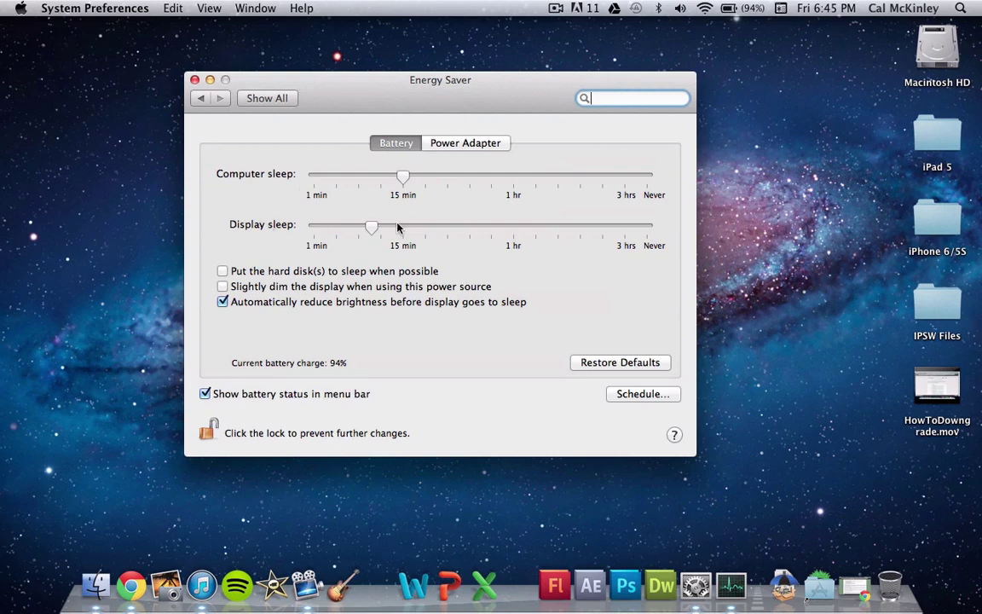
mouse_move(370, 226)
mouse_down()
mouse_move(359, 230)
mouse_move(385, 227)
mouse_move(355, 226)
mouse_move(367, 228)
mouse_up()
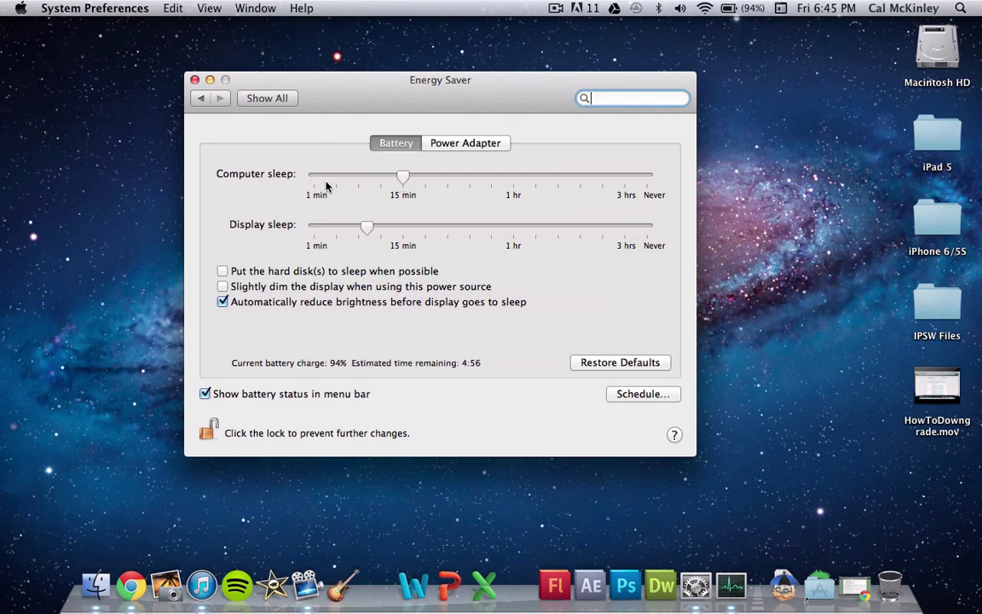
mouse_move(326, 186)
mouse_move(364, 180)
drag(436, 85, 473, 64)
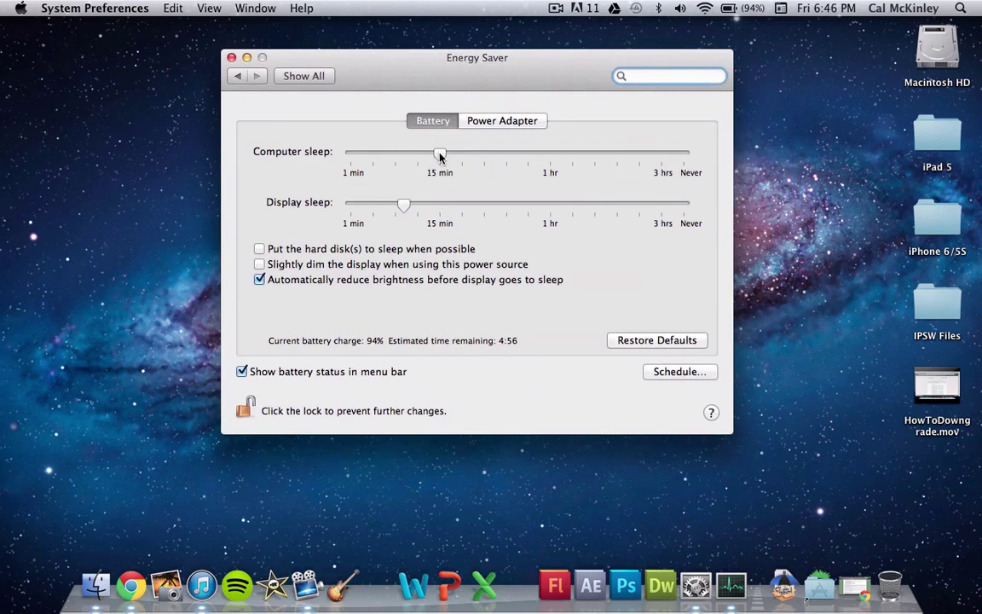
drag(439, 158, 441, 152)
mouse_move(554, 157)
click(515, 120)
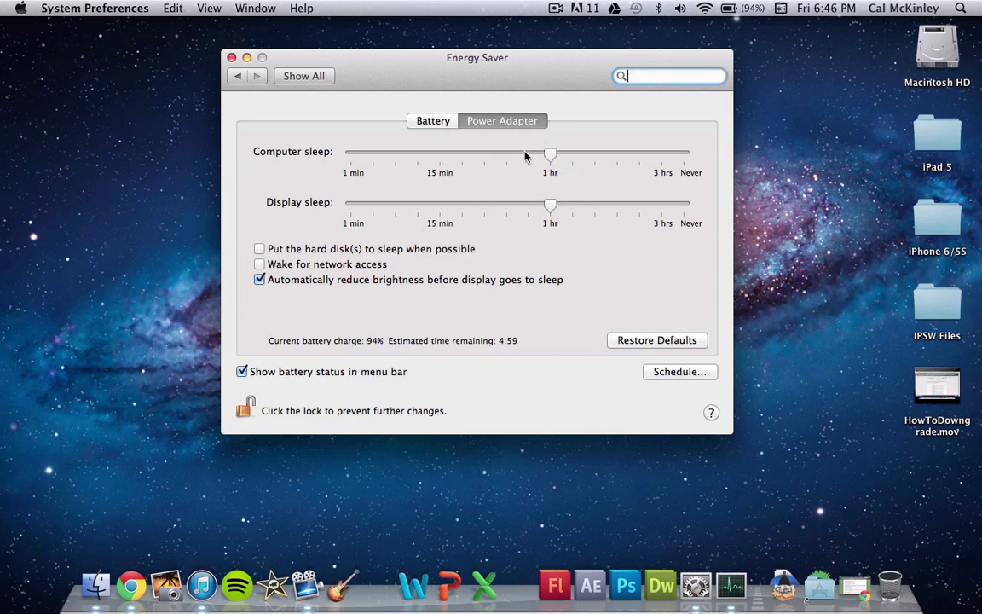
mouse_move(522, 155)
click(433, 124)
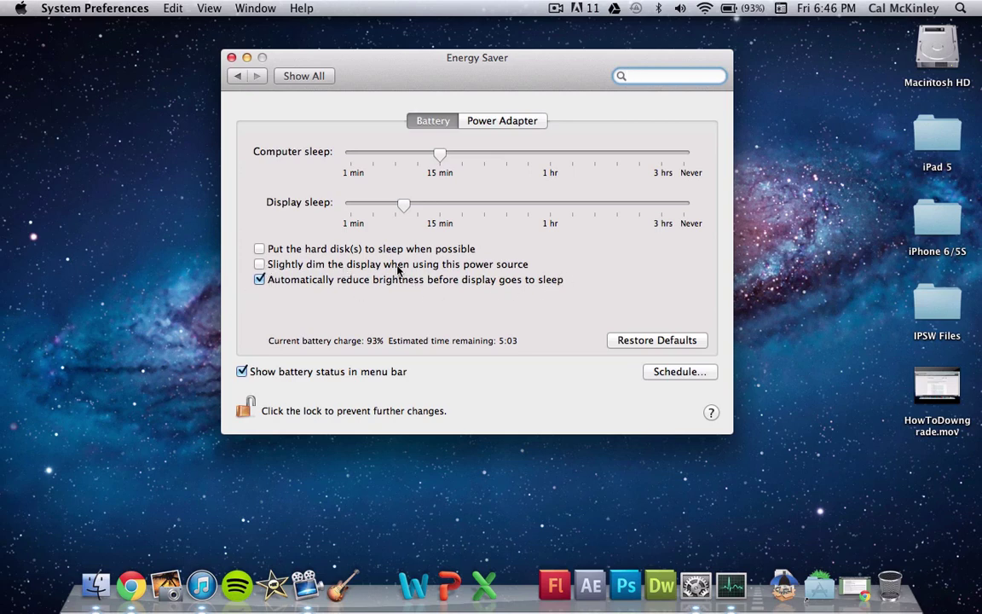
click(492, 121)
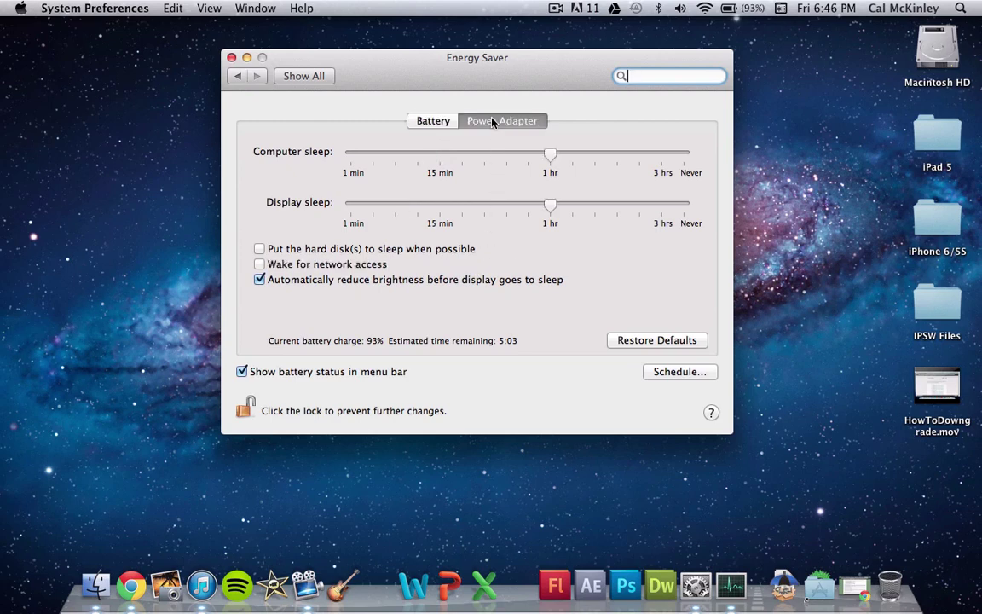
click(424, 121)
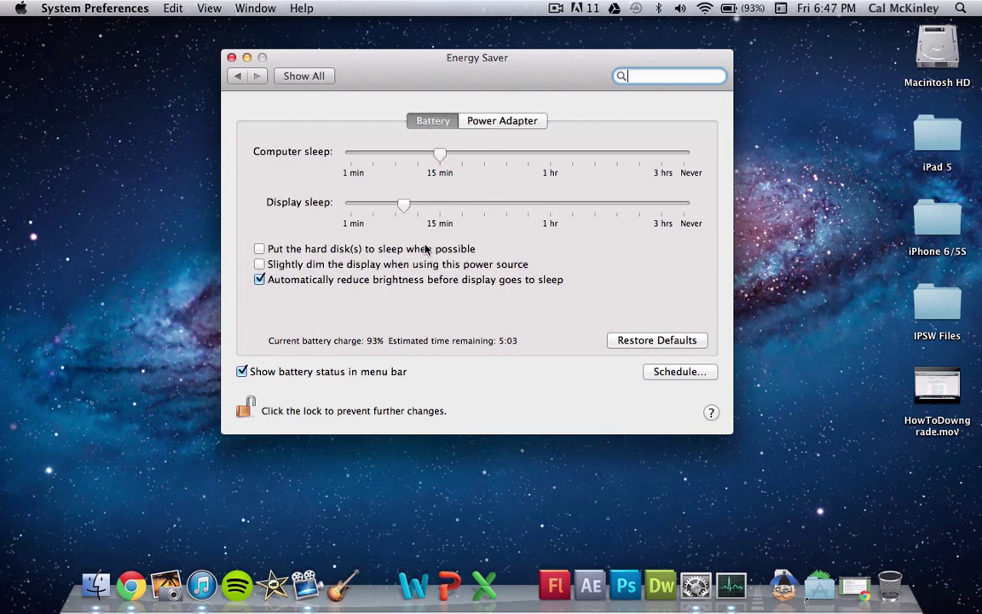
click(260, 249)
click(260, 250)
mouse_move(404, 58)
mouse_down()
mouse_move(395, 26)
mouse_move(392, 60)
mouse_up()
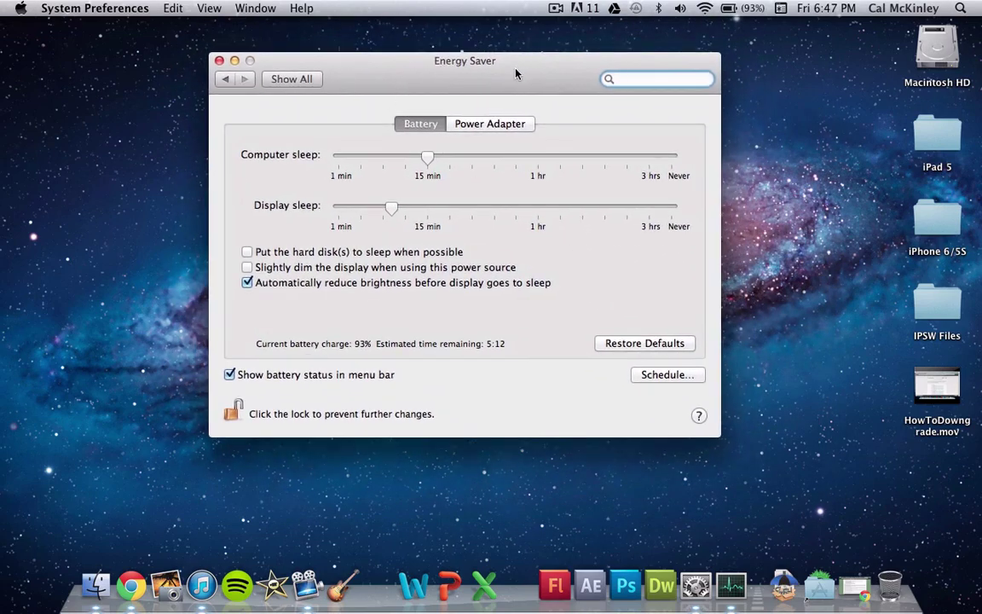
Close Energy Saver, turn Bluetooth off from its menu-bar icon, and return to the desktop
click(219, 61)
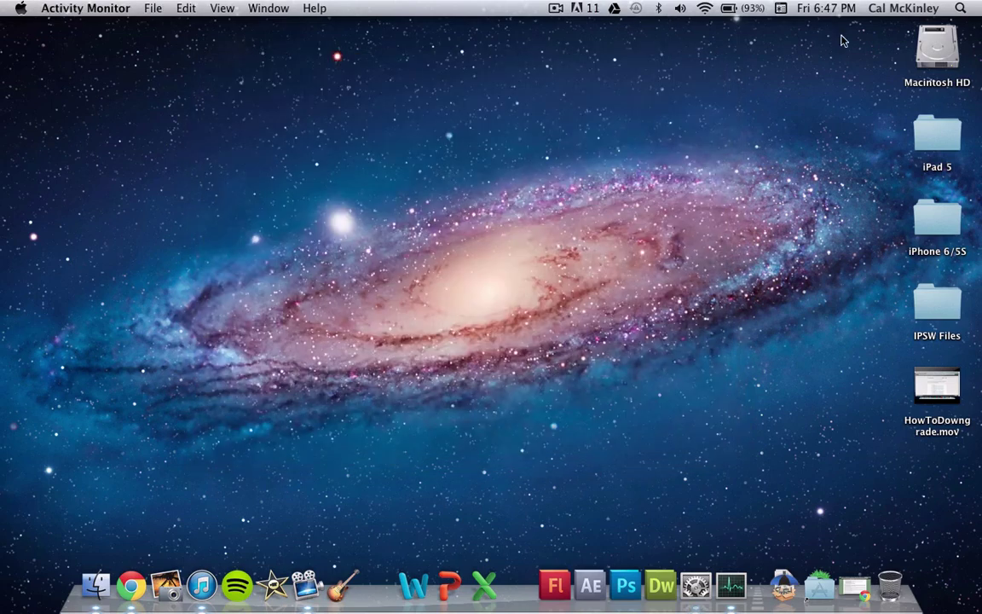
click(659, 9)
mouse_move(679, 8)
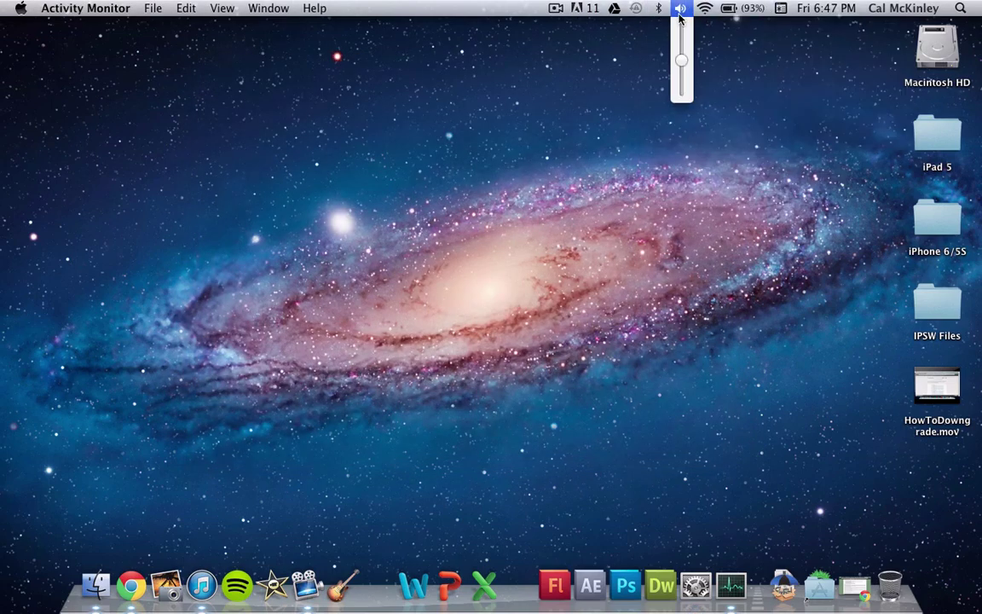
click(690, 53)
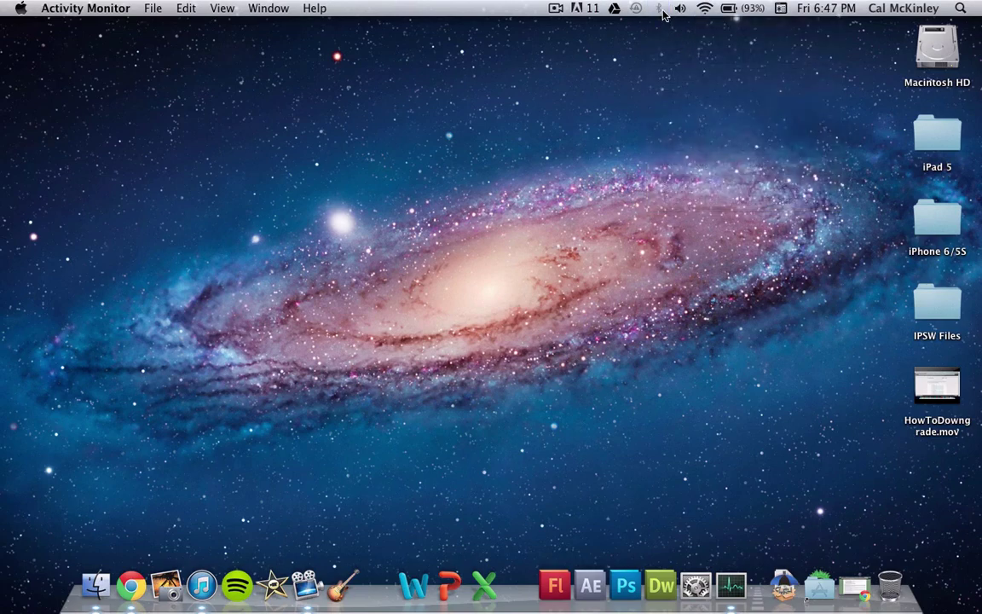
click(659, 10)
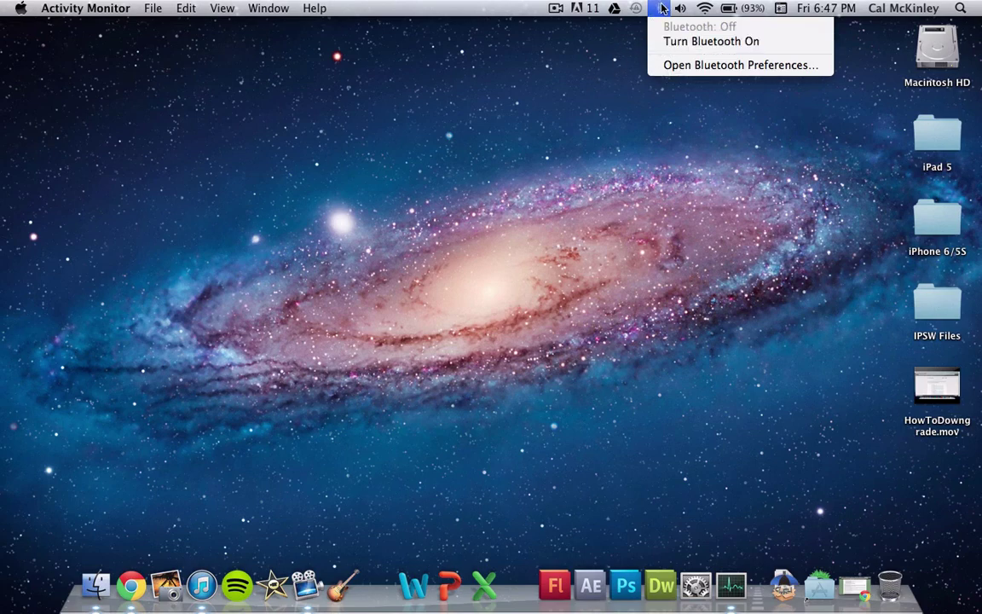
mouse_move(636, 9)
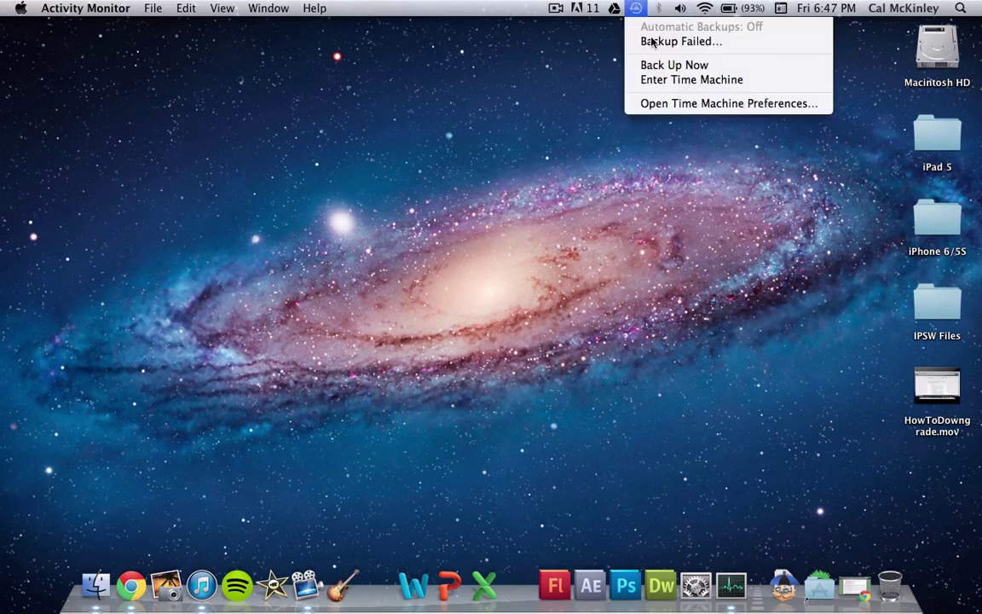
click(548, 203)
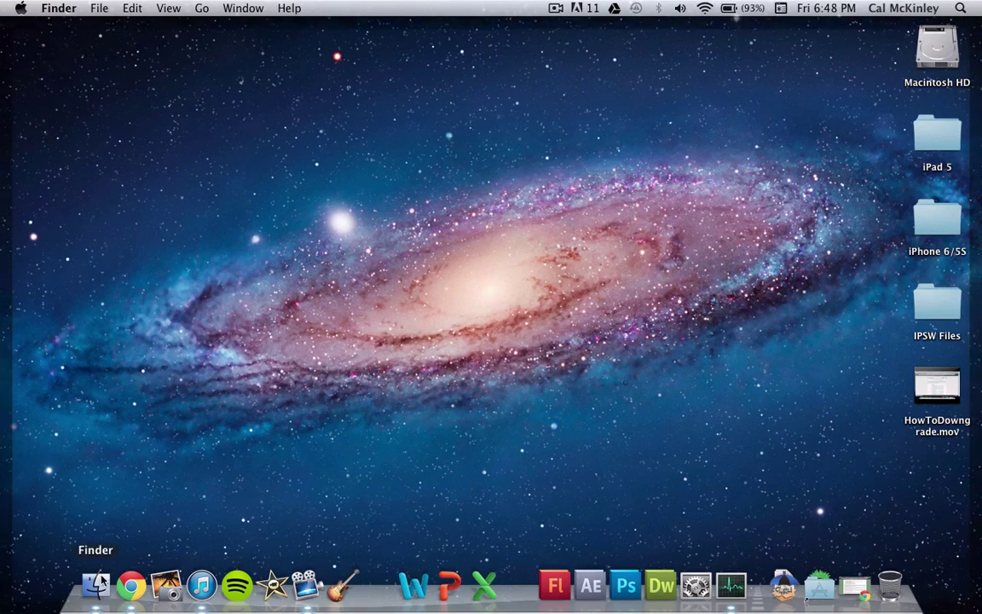
Open a New Incognito Window from Chrome's Dock menu and reposition it
right_click(132, 582)
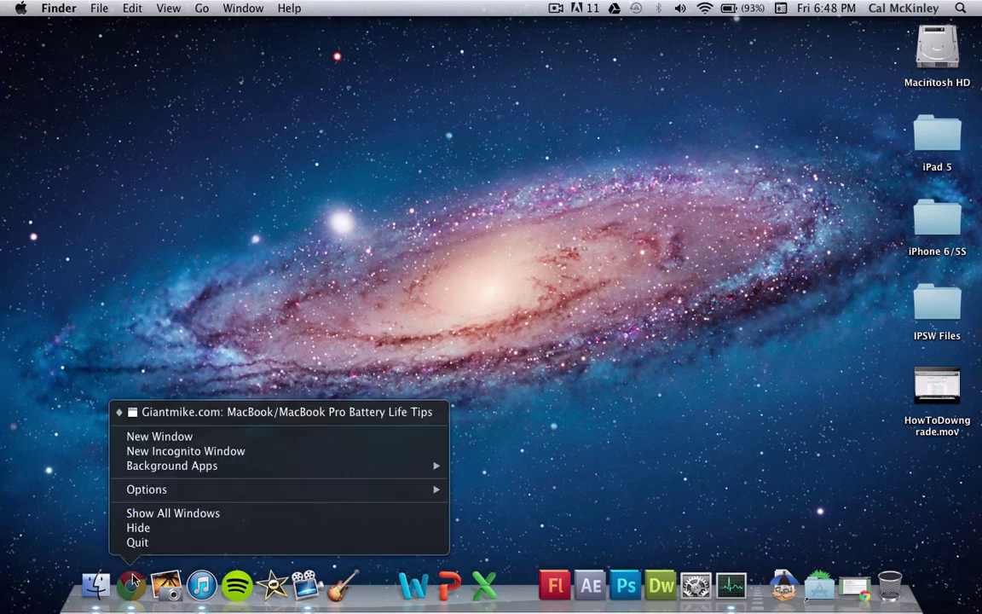
click(166, 450)
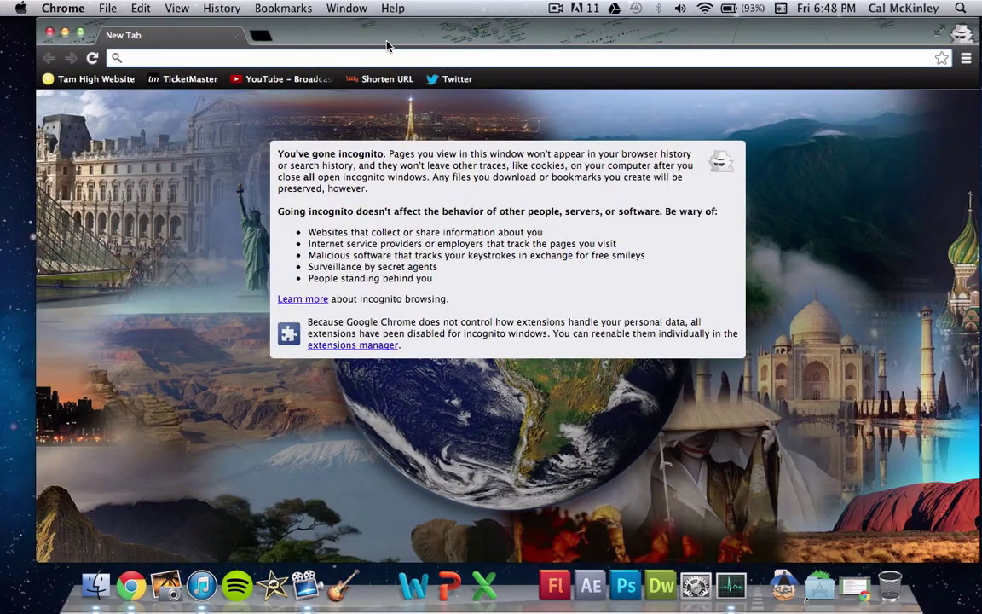
drag(385, 43, 372, 17)
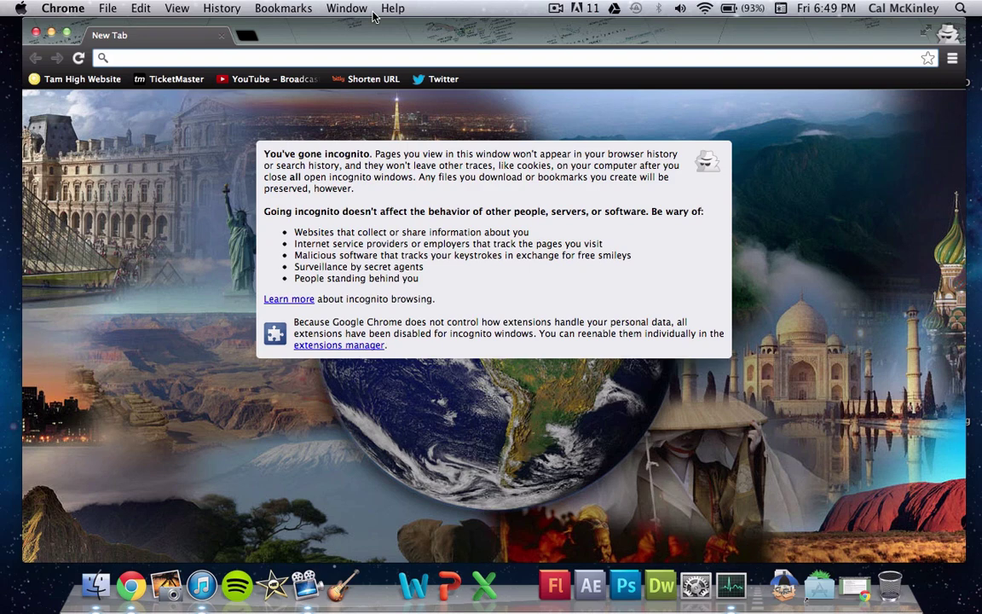
Close the incognito Chrome window with its red close button
click(36, 31)
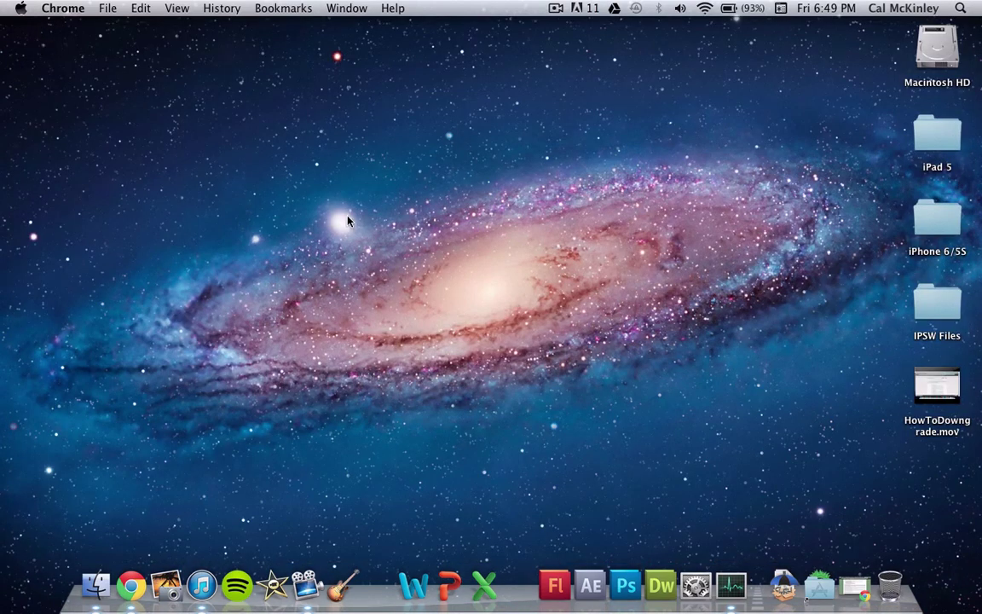